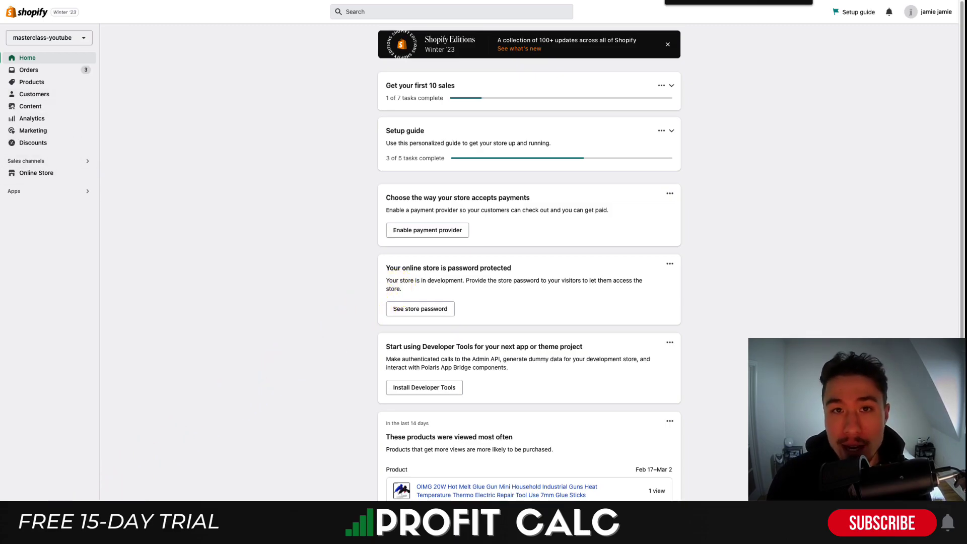
Open Shopify Settings on the Checkout and accounts page
{"action": "left_click", "coordinate": [31, 527]}
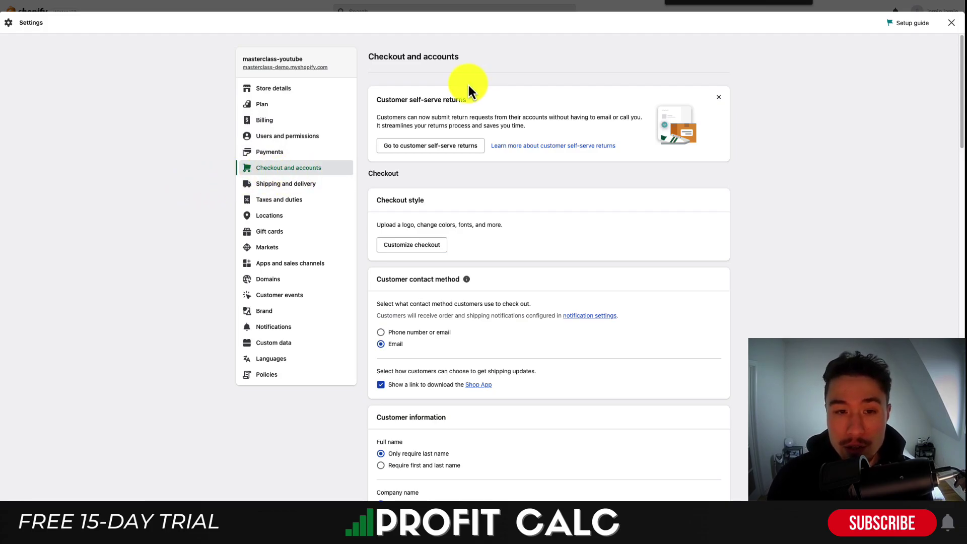
Go to the Customer self-serve returns setting from its banner
{"action": "left_click_drag", "start_coordinate": [396, 100], "coordinate": [460, 107]}
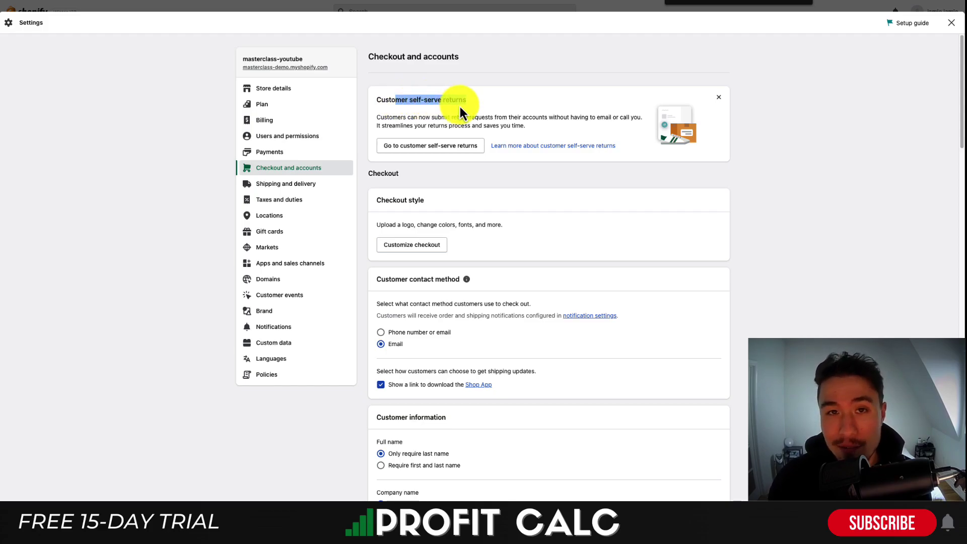
{"action": "left_click", "coordinate": [428, 153]}
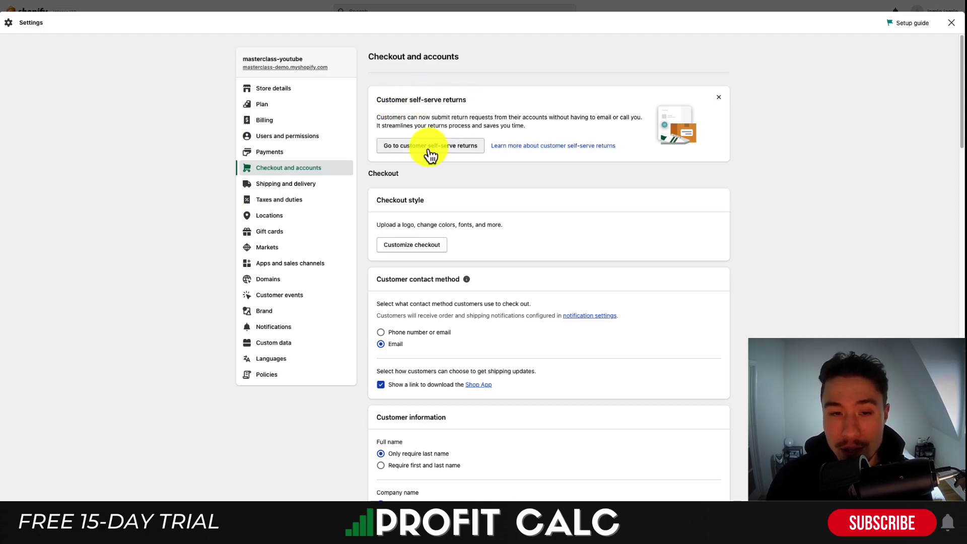
{"action": "left_click", "coordinate": [431, 146]}
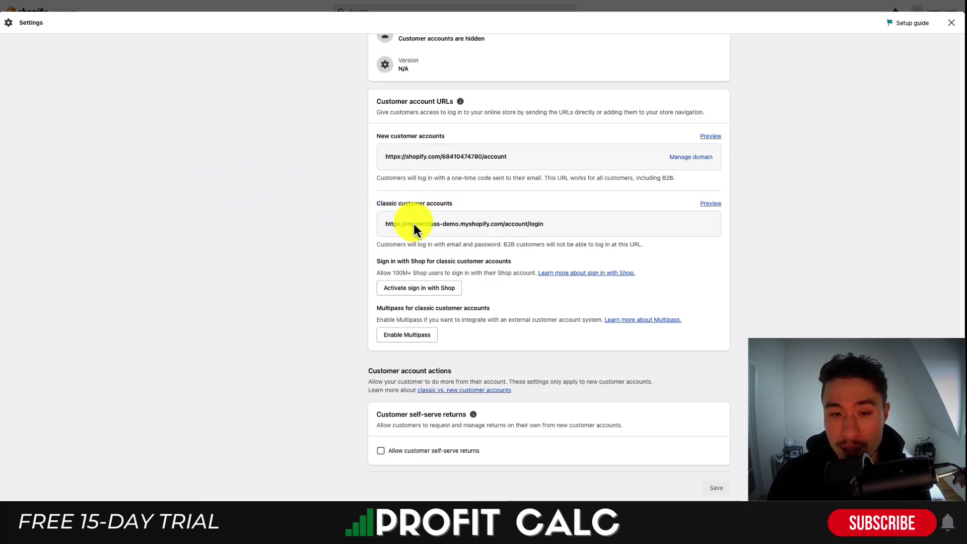
Review the classic and new customer accounts URLs and select the new one
{"action": "left_click_drag", "start_coordinate": [413, 223], "coordinate": [556, 226]}
{"action": "left_click", "coordinate": [353, 221]}
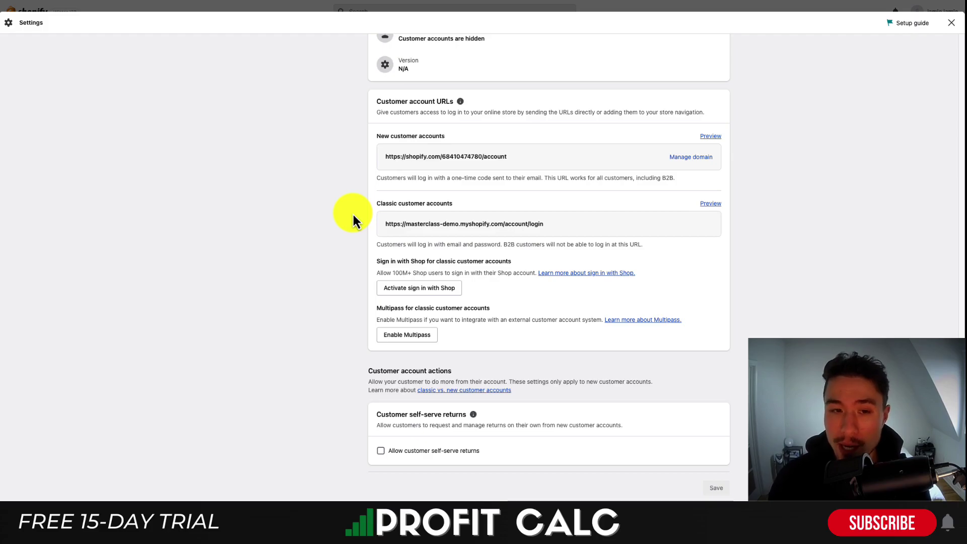
{"action": "left_click_drag", "start_coordinate": [385, 140], "coordinate": [447, 138]}
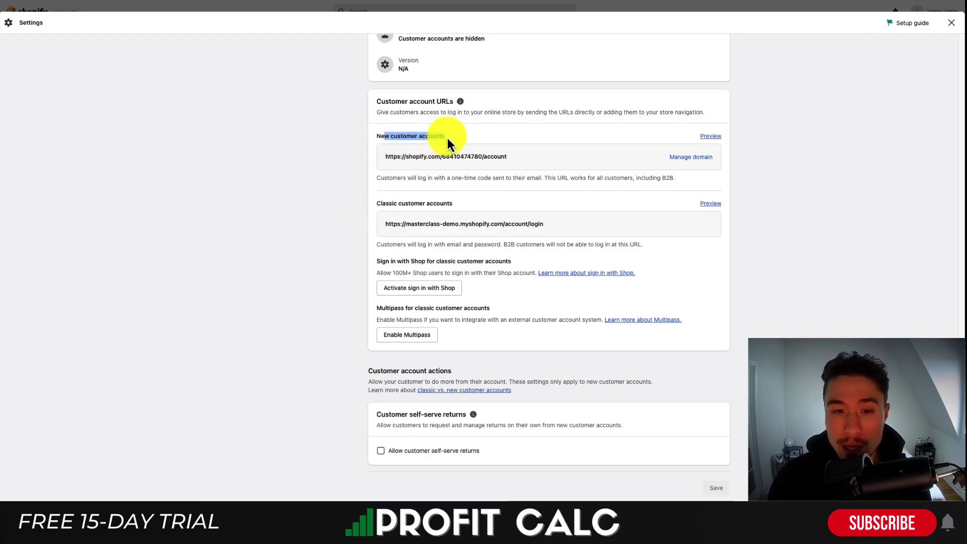
{"action": "left_click", "coordinate": [491, 137]}
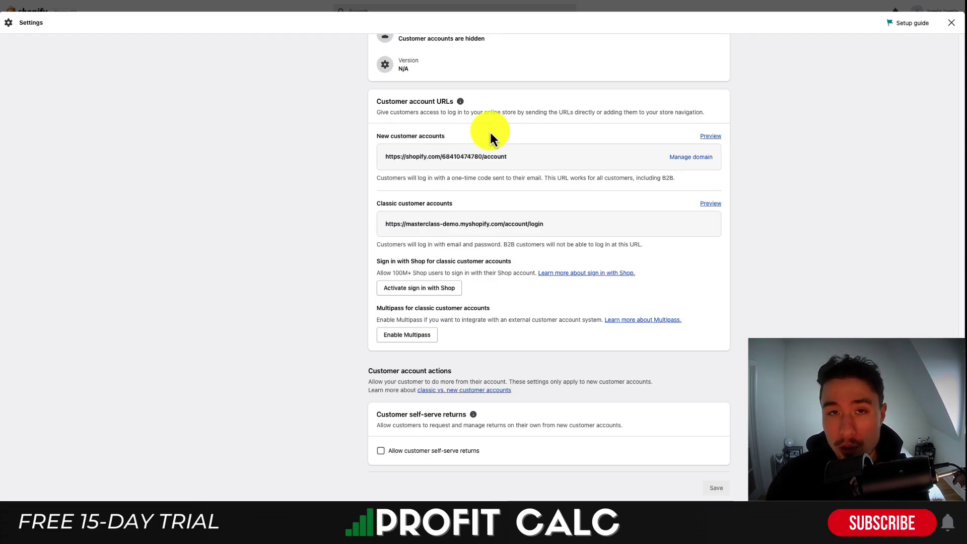
{"action": "left_click", "coordinate": [594, 157]}
{"action": "key", "text": "super+c"}
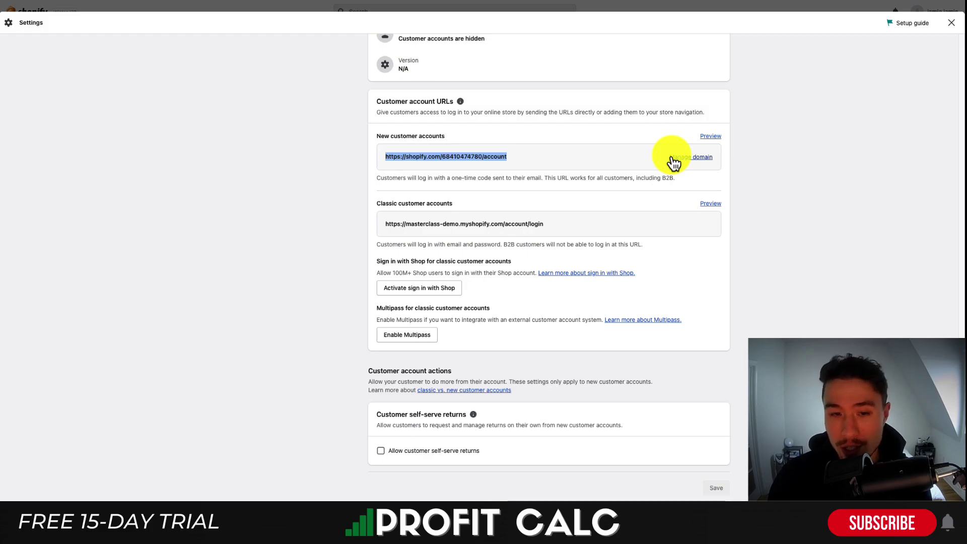
Check the domain settings, then select and preview the new customer accounts login URL
{"action": "left_click", "coordinate": [690, 160]}
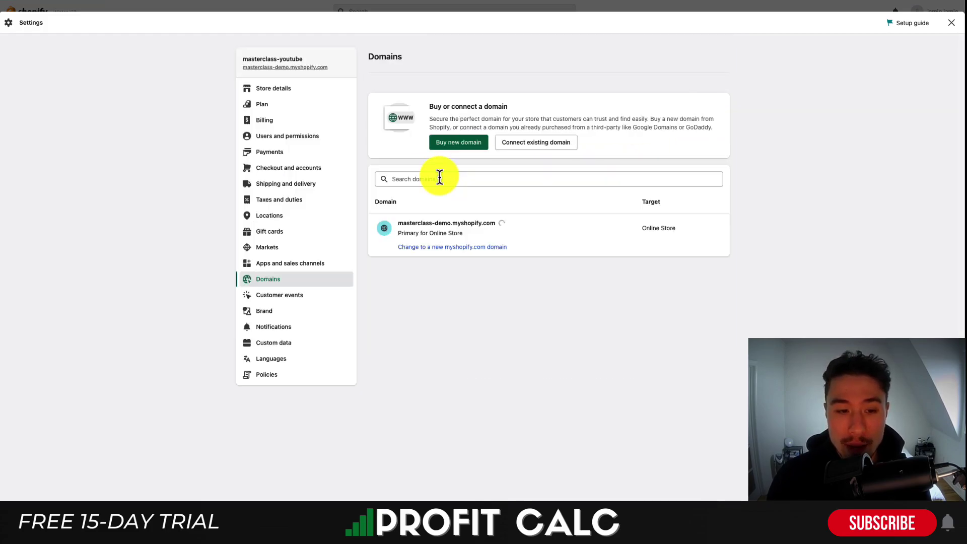
{"action": "key", "text": "super+bracketleft"}
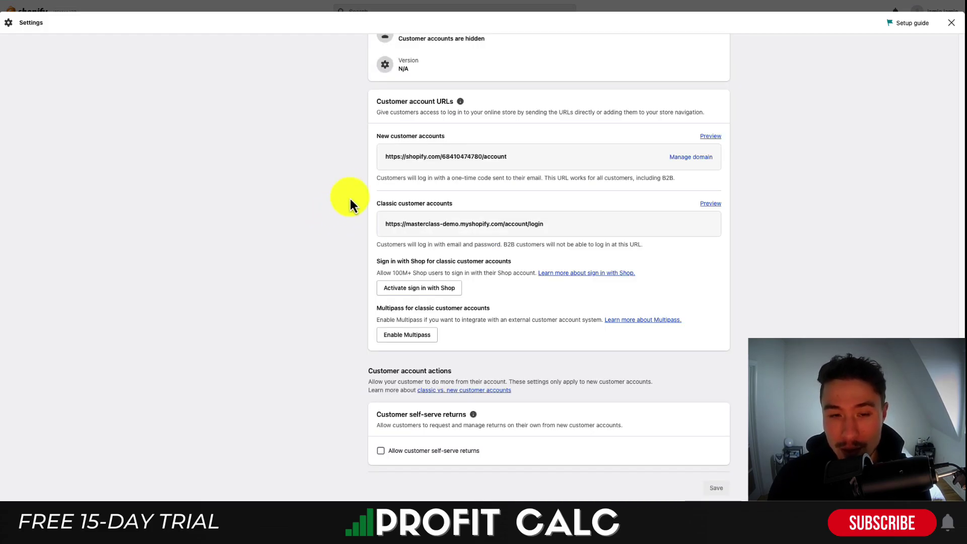
{"action": "left_click_drag", "start_coordinate": [400, 156], "coordinate": [504, 156]}
{"action": "left_click", "coordinate": [456, 165]}
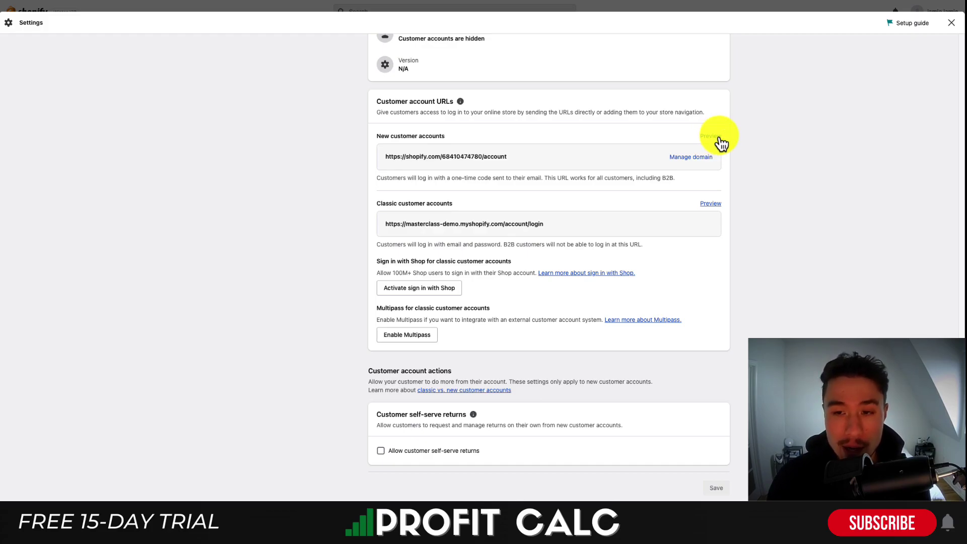
{"action": "left_click", "coordinate": [719, 138]}
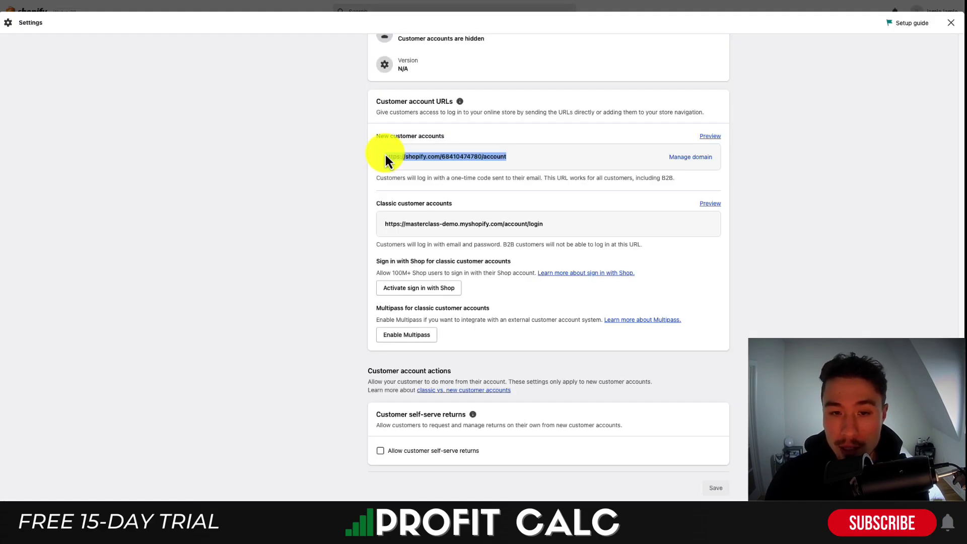
Open the Footer menu under Online Store navigation
{"action": "left_click", "coordinate": [950, 24]}
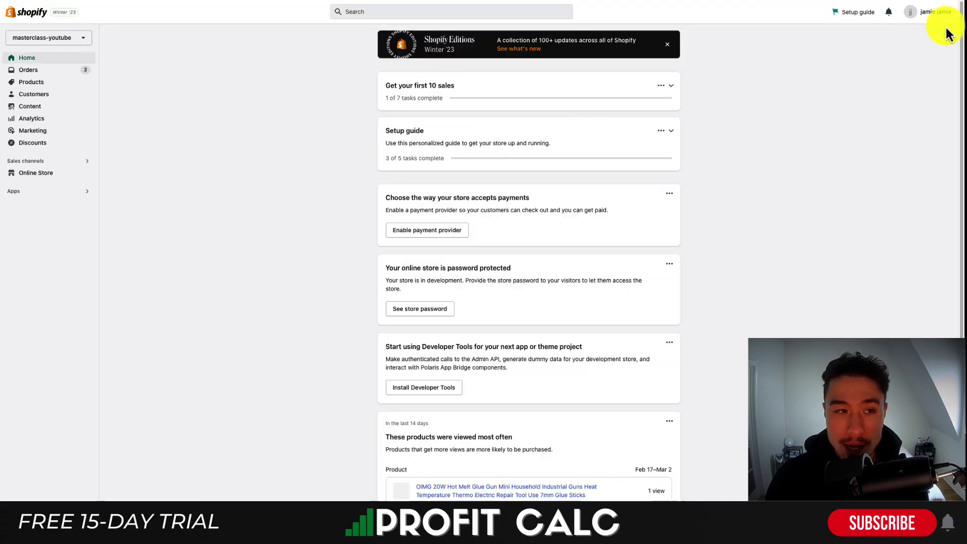
{"action": "left_click", "coordinate": [34, 177]}
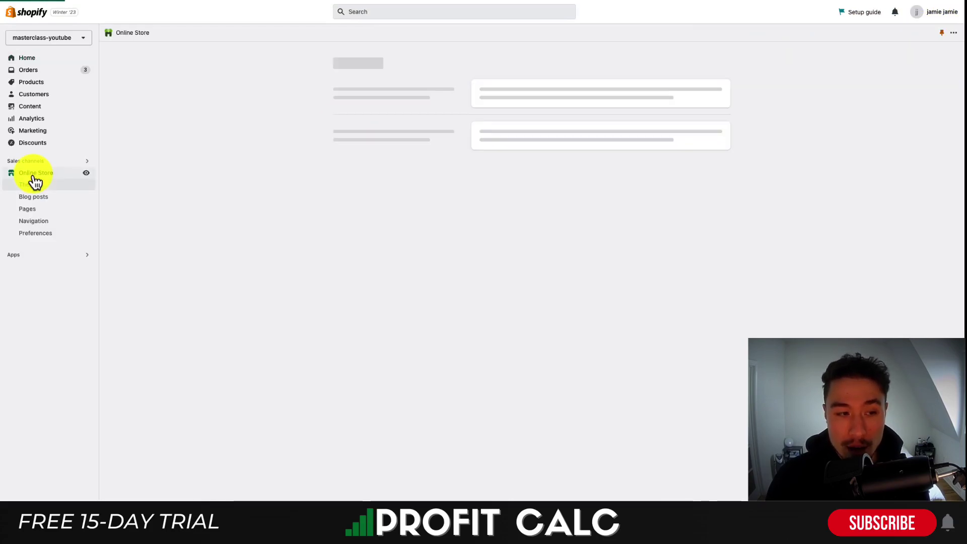
{"action": "left_click", "coordinate": [34, 222]}
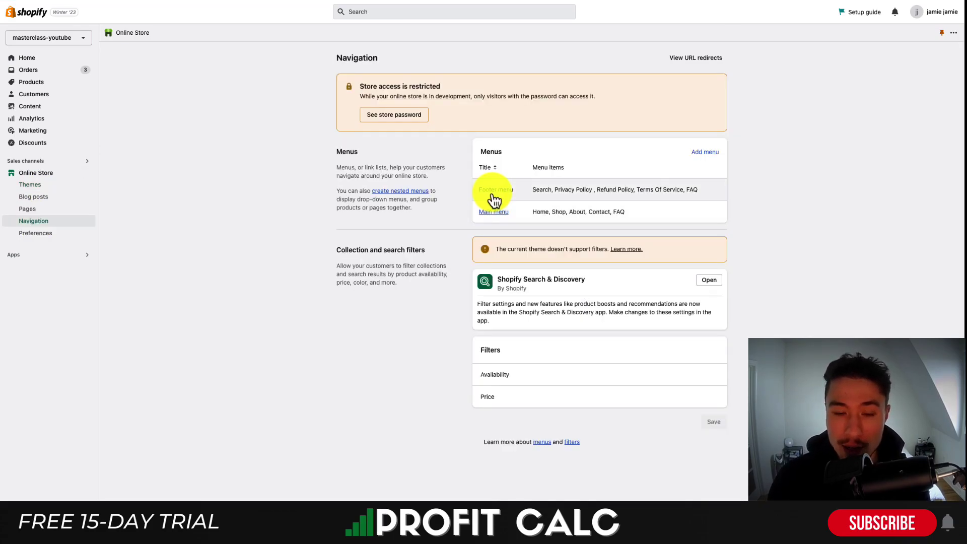
{"action": "left_click", "coordinate": [495, 196]}
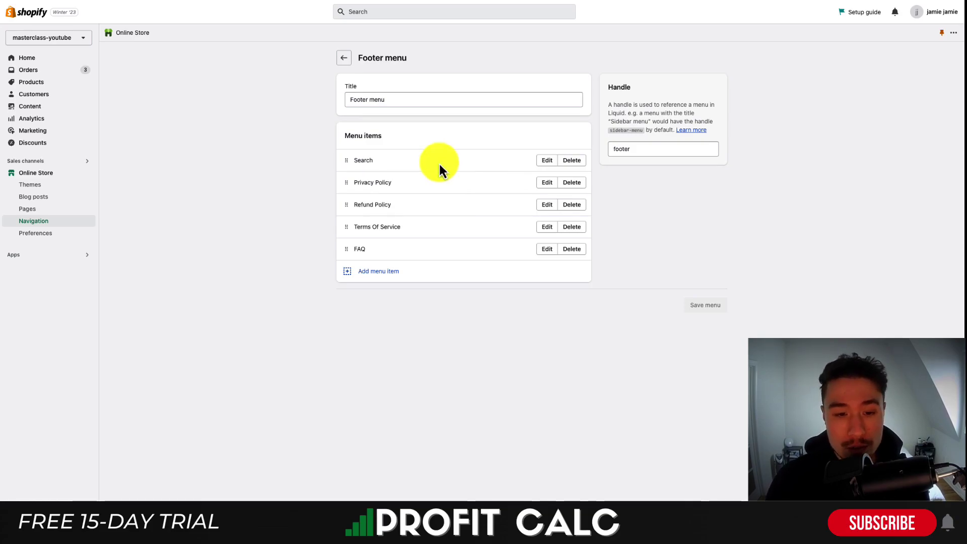
Add a new Footer menu item named 'Submit Return'
{"action": "left_click", "coordinate": [368, 274]}
{"action": "left_click", "coordinate": [838, 103]}
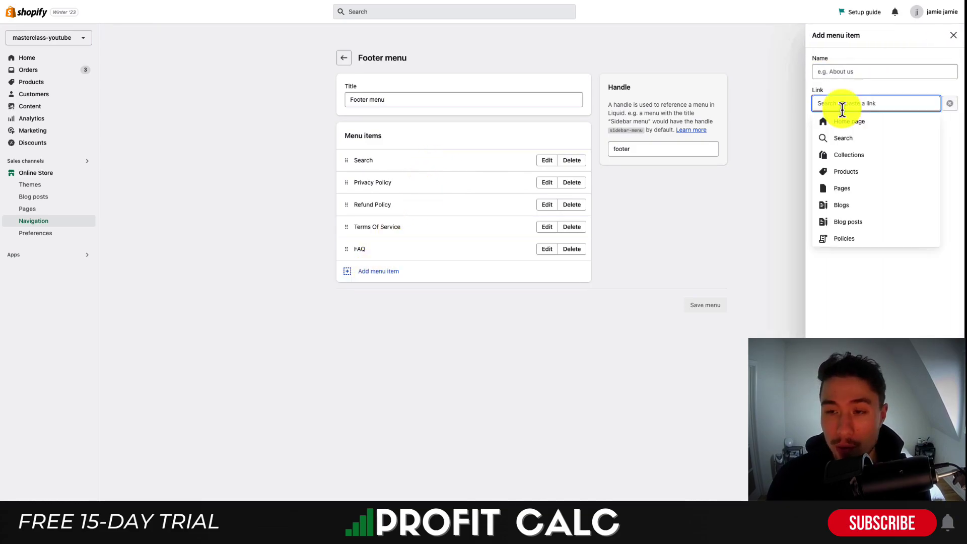
{"action": "key", "text": "super+v"}
{"action": "left_click", "coordinate": [886, 71]}
{"action": "type", "text": "Returns"}
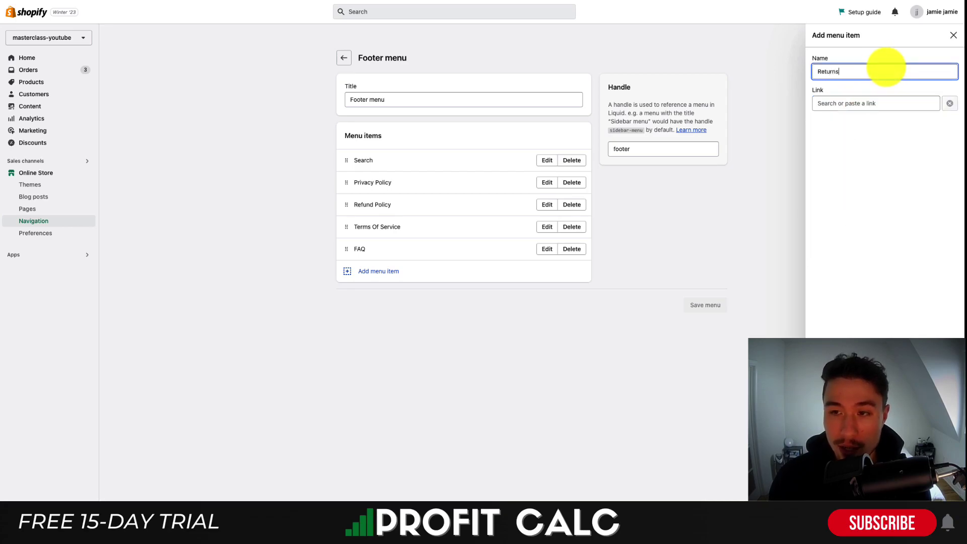
{"action": "key", "text": "super+a"}
{"action": "type", "text": "Submit Return"}
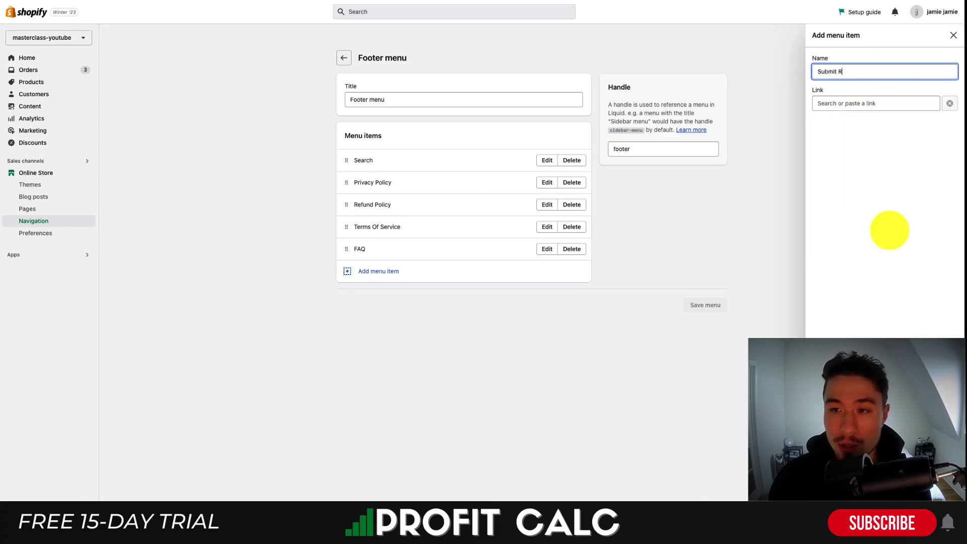
Link the item to the customer accounts URL, add it, and save the menu
{"action": "left_click", "coordinate": [855, 104]}
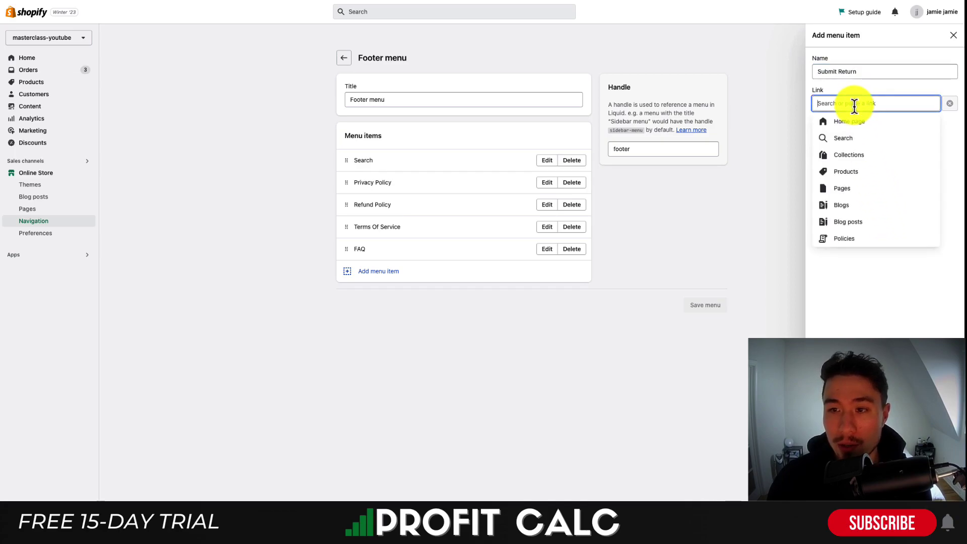
{"action": "key", "text": "super+v"}
{"action": "left_click", "coordinate": [853, 309]}
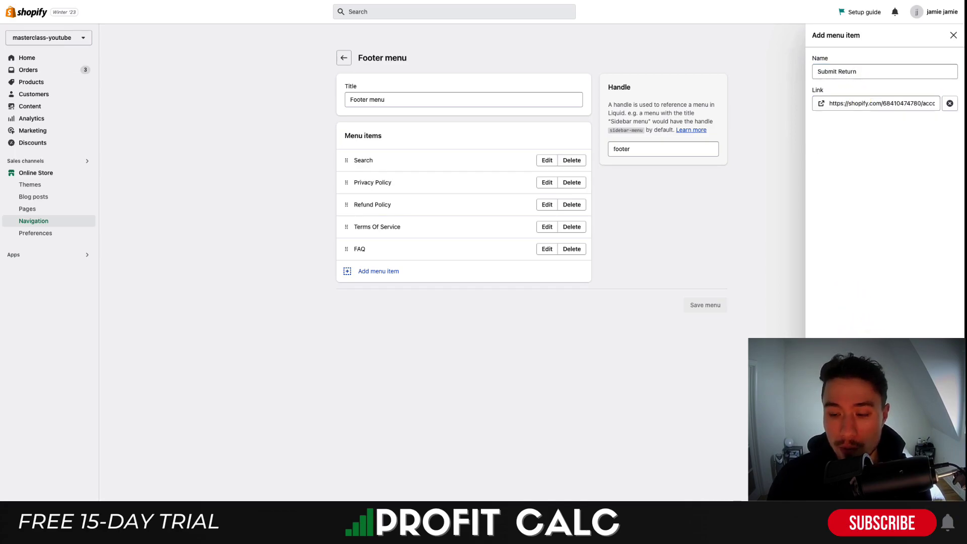
{"action": "left_click", "coordinate": [941, 484]}
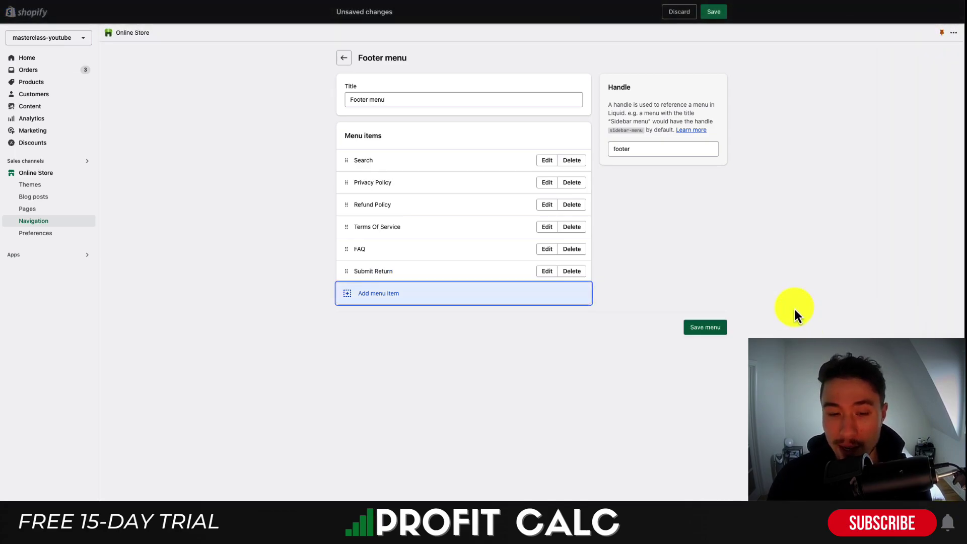
{"action": "left_click", "coordinate": [704, 328]}
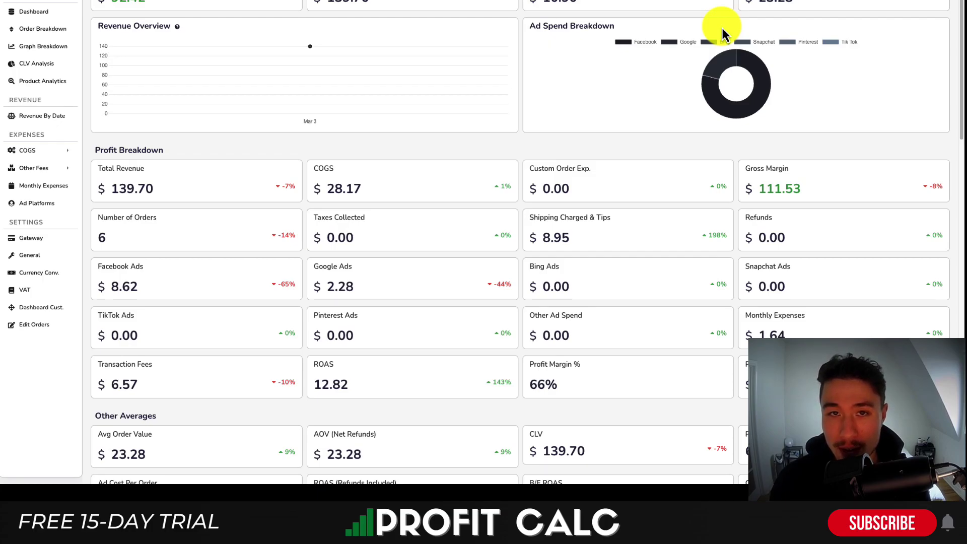
Switch the Profit Calc dashboard to a longer date range and scroll through the breakdown
{"action": "left_click", "coordinate": [907, 6]}
{"action": "left_click", "coordinate": [907, 20]}
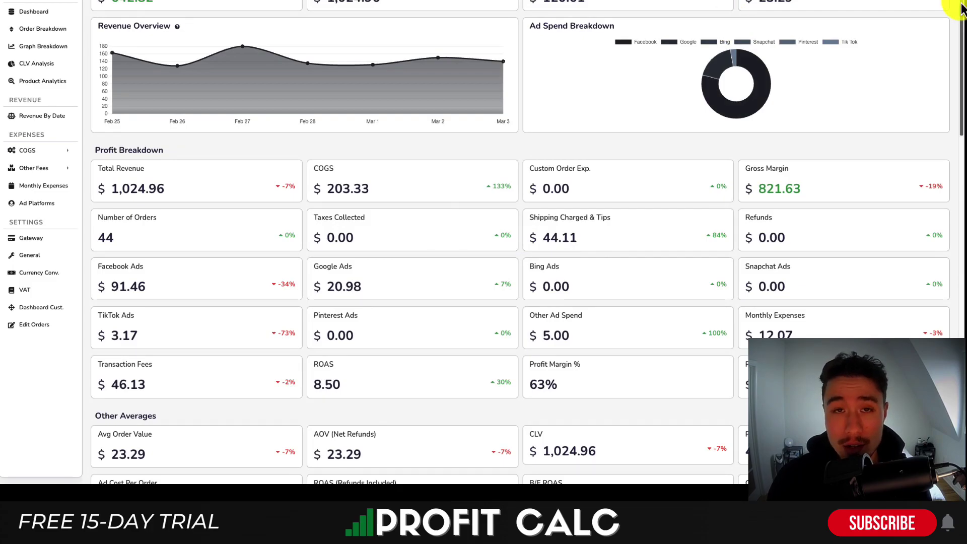
{"action": "scroll", "coordinate": [962, 10], "scroll_direction": "down", "scroll_amount": 3}
{"action": "scroll", "coordinate": [962, 70], "scroll_direction": "down", "scroll_amount": 1}
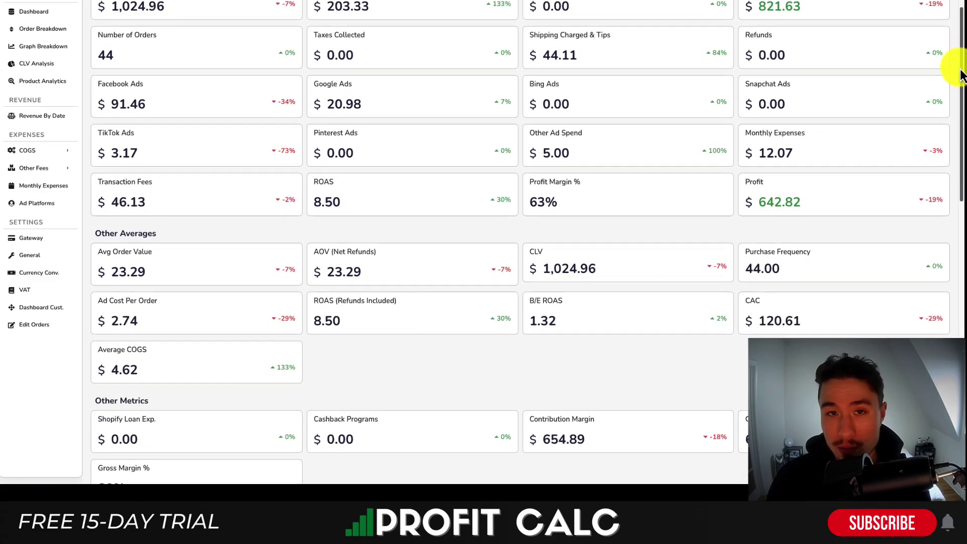
{"action": "left_click_drag", "start_coordinate": [961, 73], "coordinate": [943, 57]}
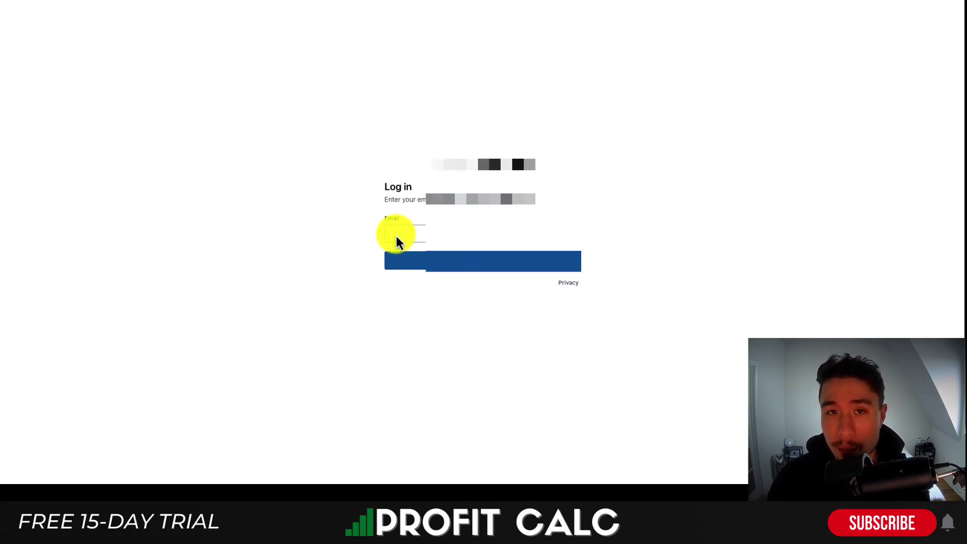
Sign in with the customer's e-mail and the emailed six-digit code
{"action": "left_click", "coordinate": [397, 237]}
{"action": "type", "text": "s"}
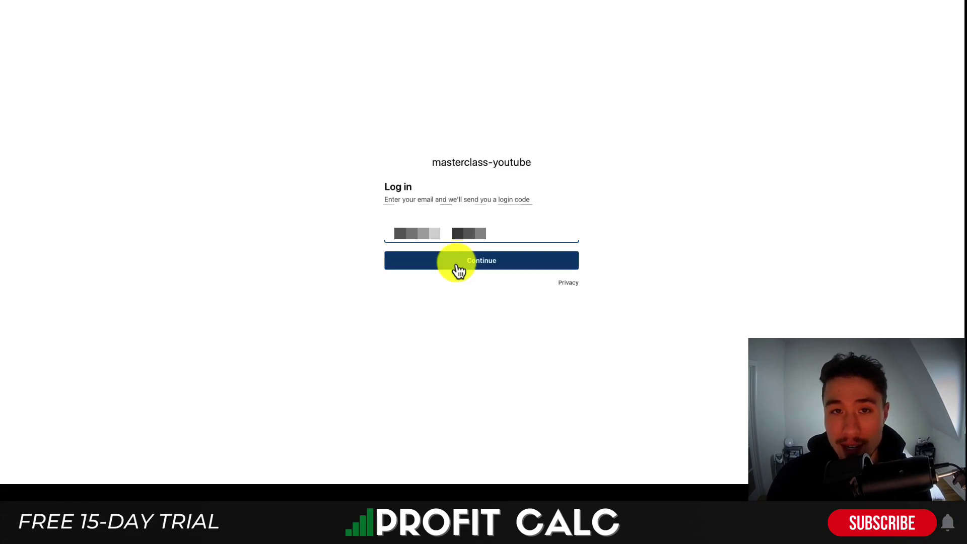
{"action": "left_click", "coordinate": [458, 271]}
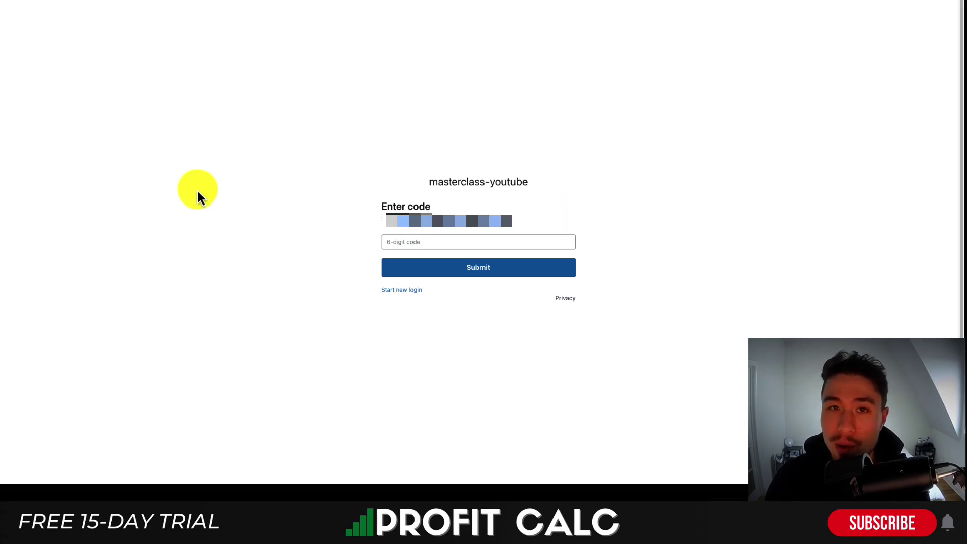
{"action": "left_click", "coordinate": [497, 241]}
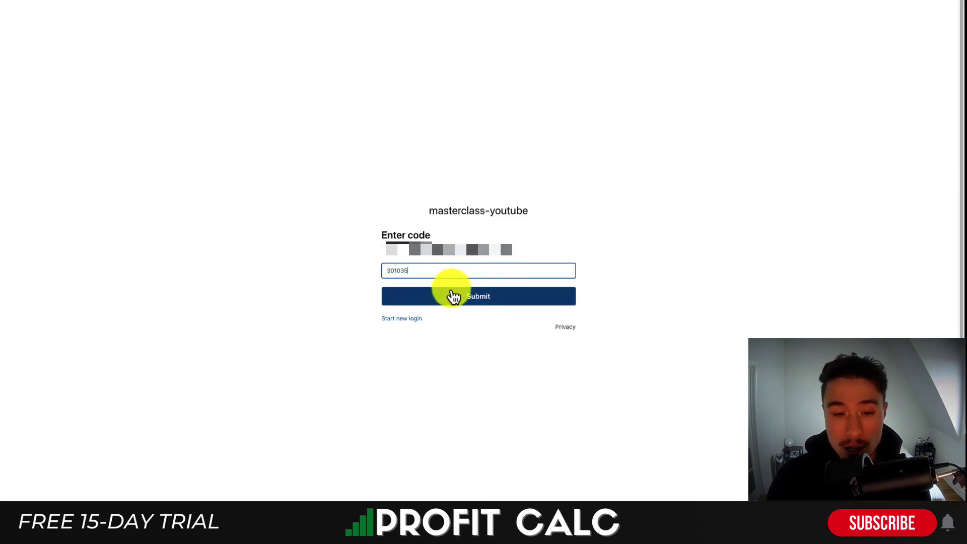
{"action": "left_click", "coordinate": [437, 299]}
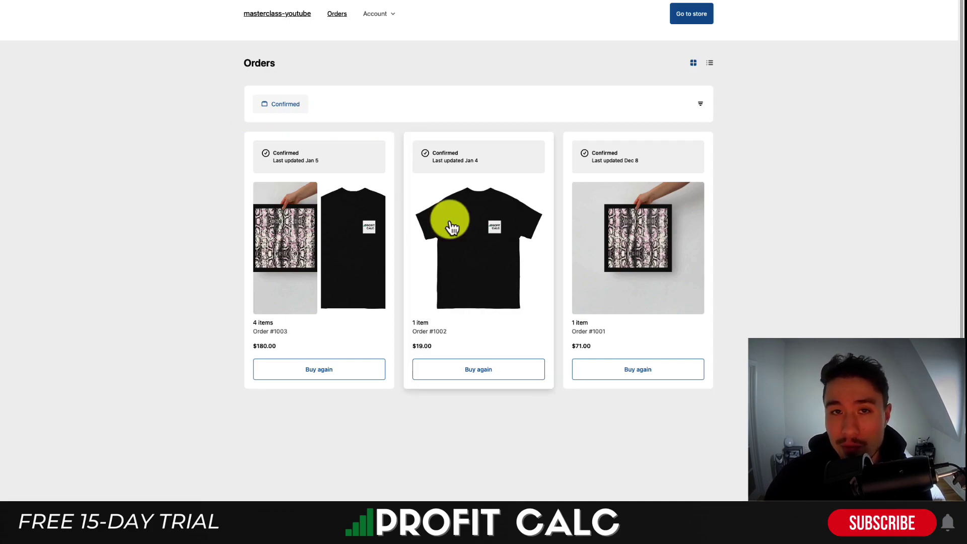
Glance at the Account menu, then open order #1001's details
{"action": "left_click", "coordinate": [376, 13]}
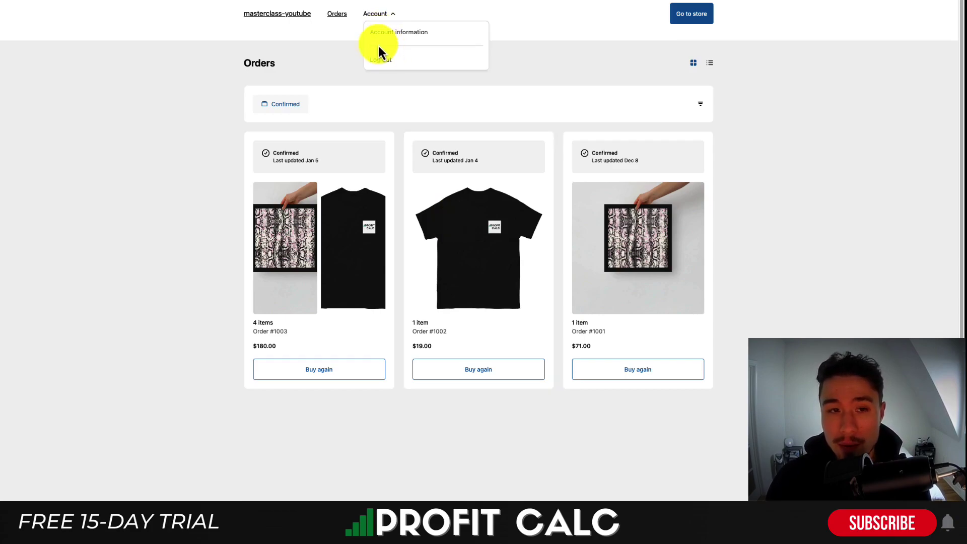
{"action": "left_click", "coordinate": [349, 107]}
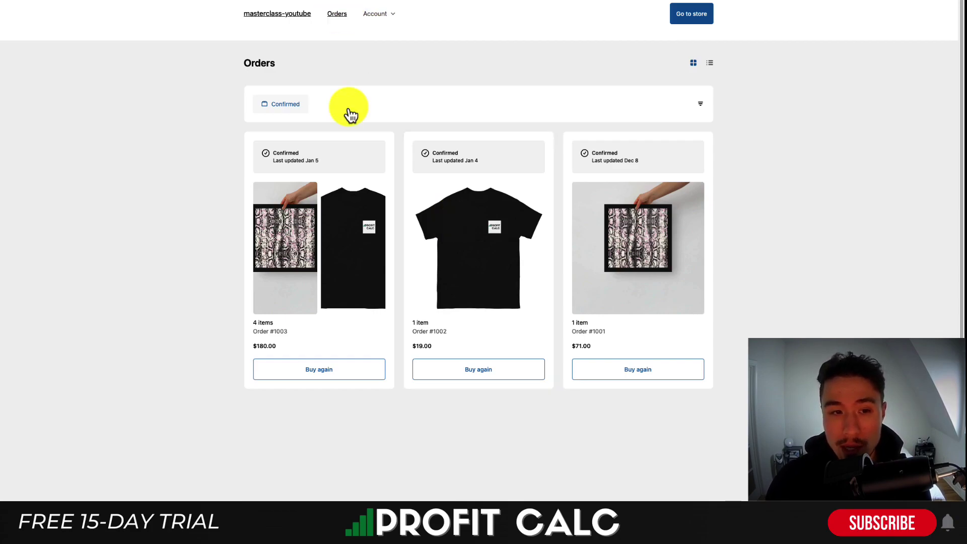
{"action": "left_click", "coordinate": [640, 268]}
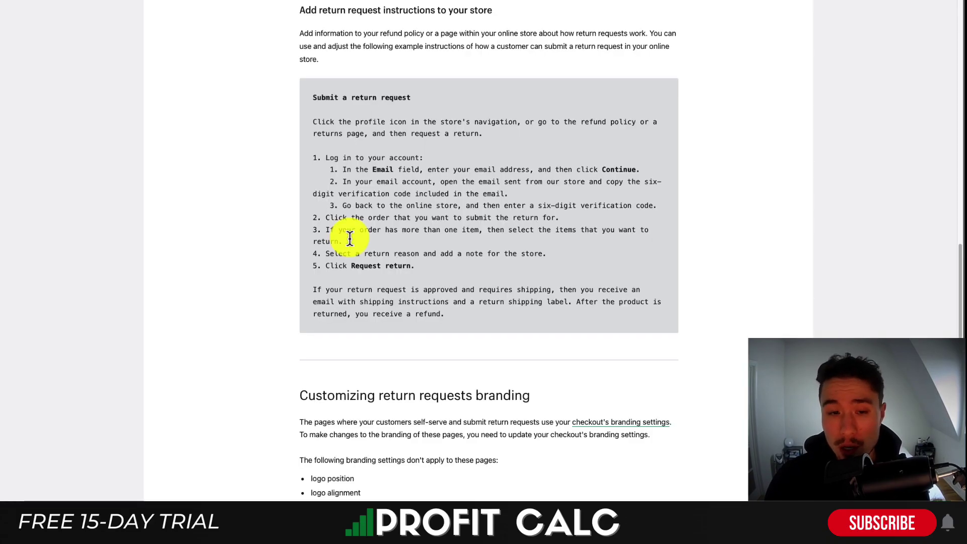
Highlight each sample return-request step, from choosing items through shipping instructions and return label
{"action": "triple_click", "coordinate": [349, 241]}
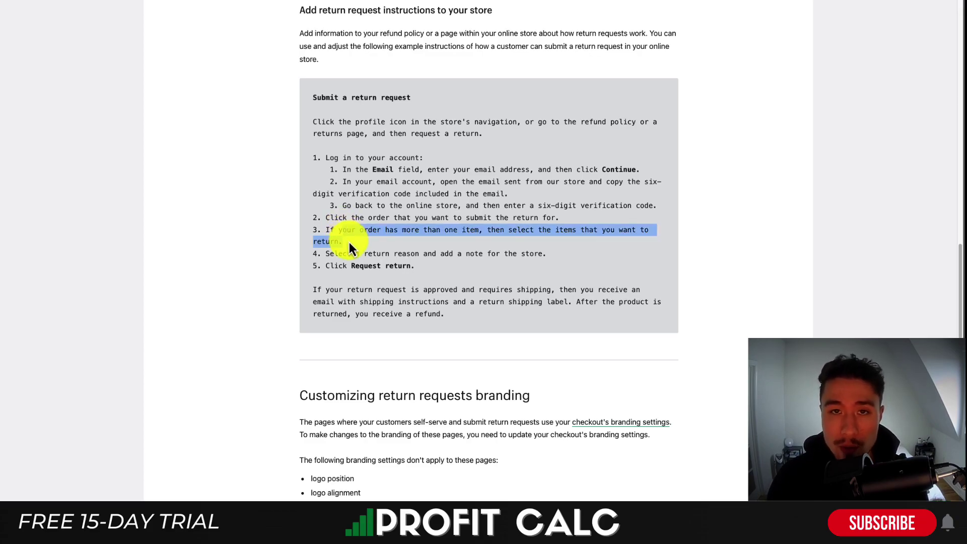
{"action": "left_click_drag", "start_coordinate": [351, 254], "coordinate": [521, 253]}
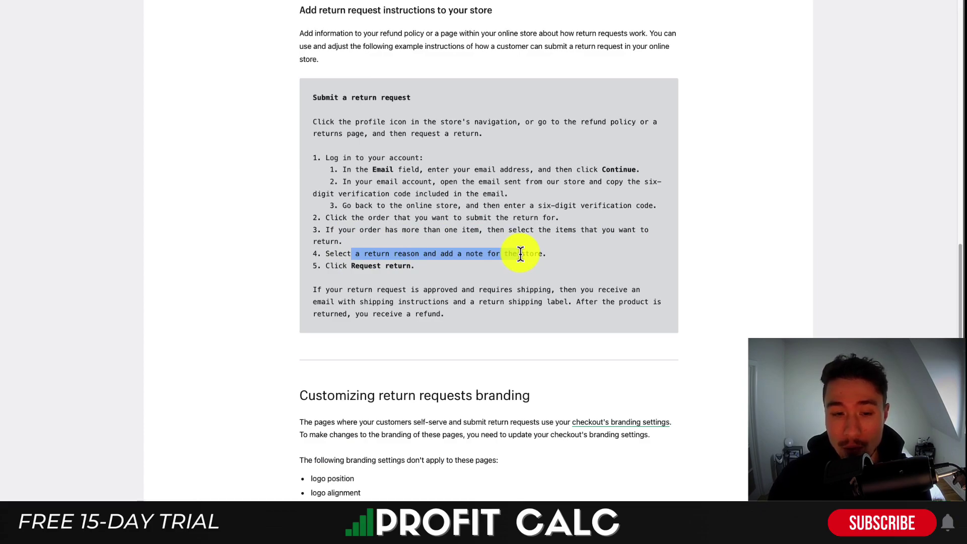
{"action": "left_click_drag", "start_coordinate": [359, 290], "coordinate": [467, 289]}
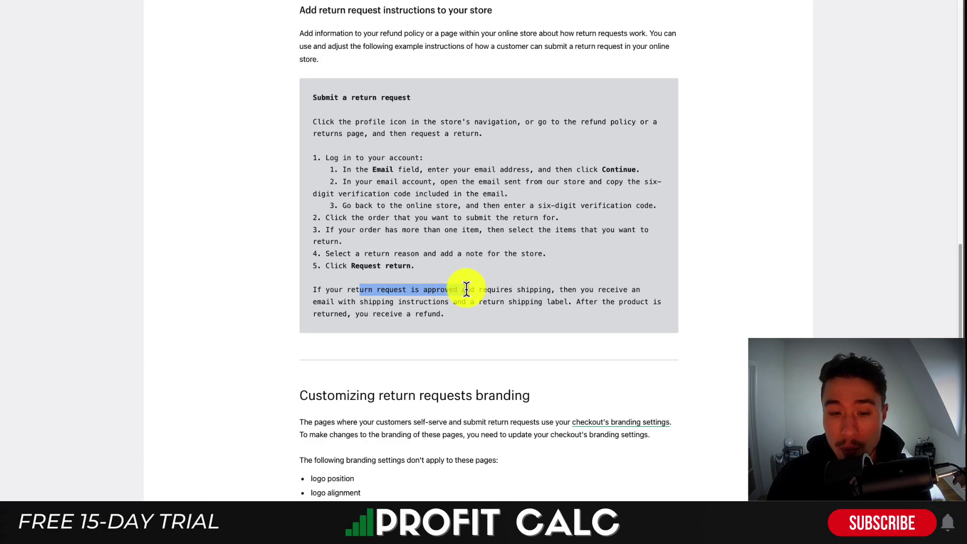
{"action": "left_click_drag", "start_coordinate": [534, 289], "coordinate": [589, 292]}
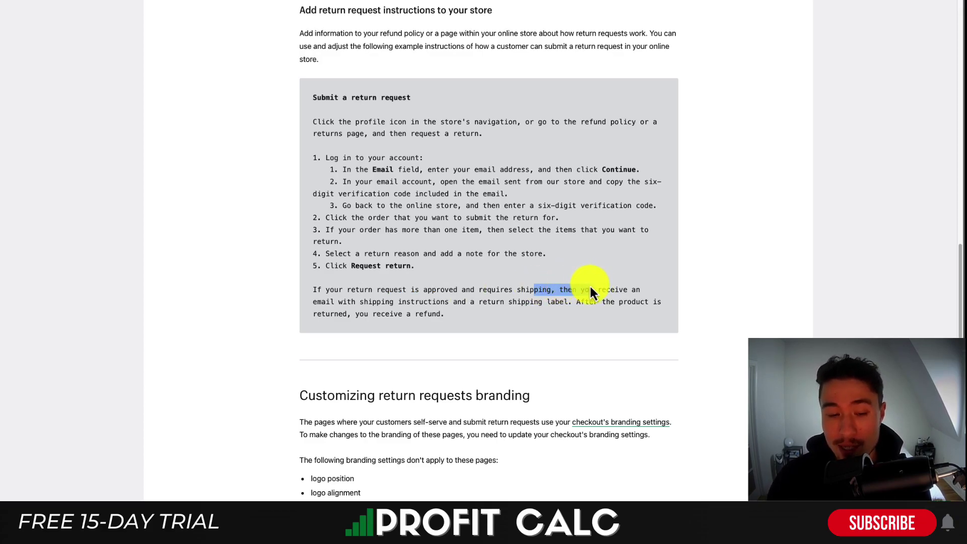
{"action": "left_click_drag", "start_coordinate": [359, 301], "coordinate": [567, 310]}
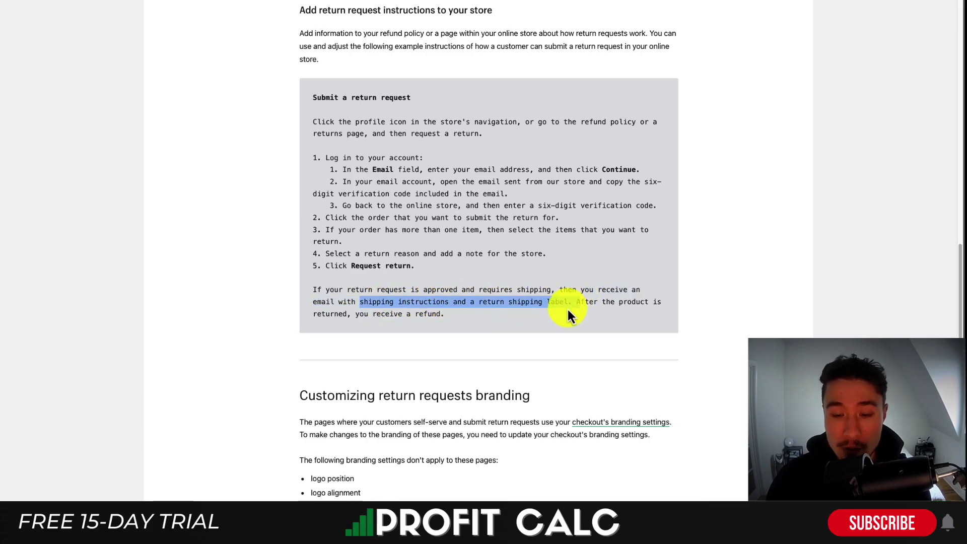